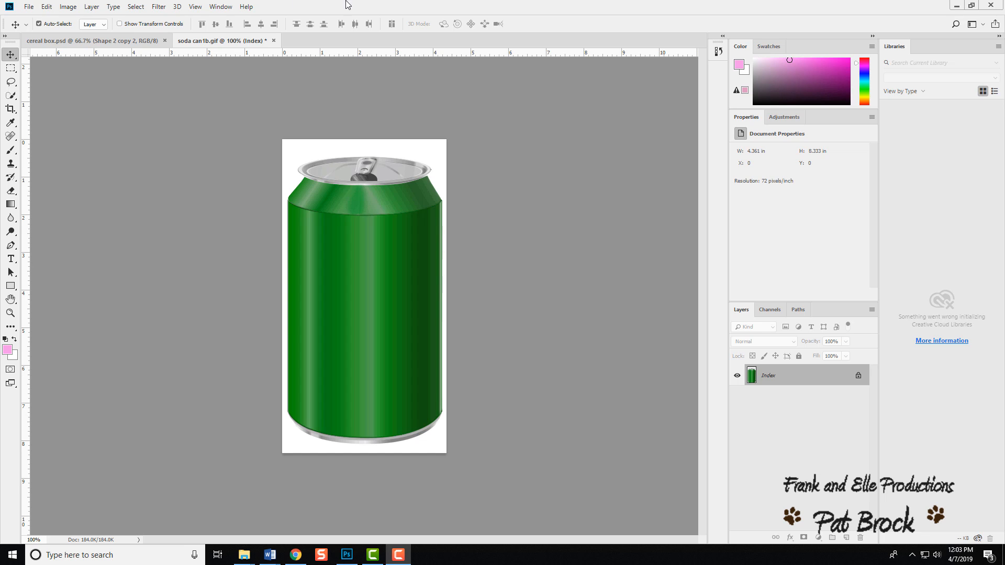
Reset the Essentials workspace and detach the Layers panel so it floats on its own
left_click(220, 6)
mouse_move(234, 29)
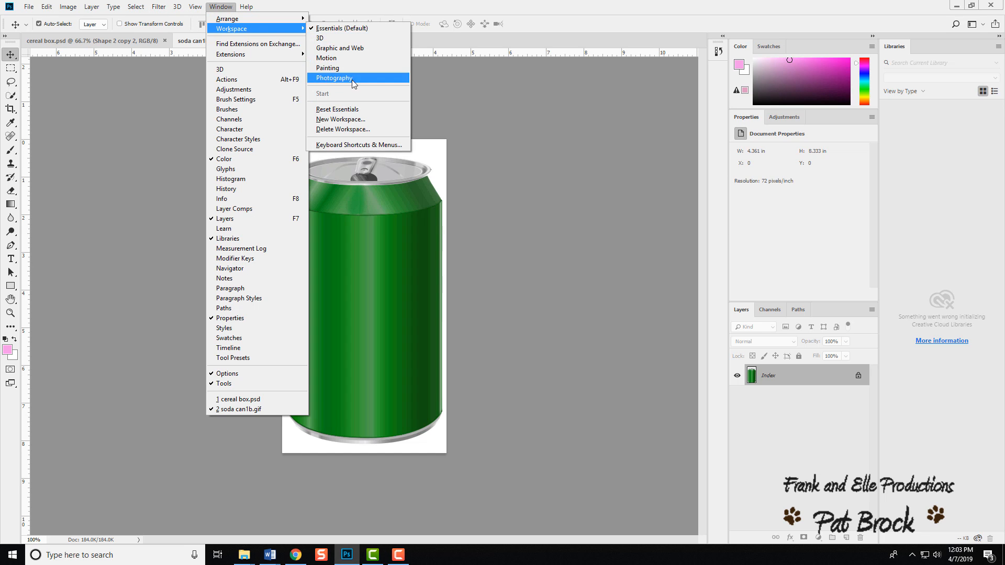
left_click(370, 109)
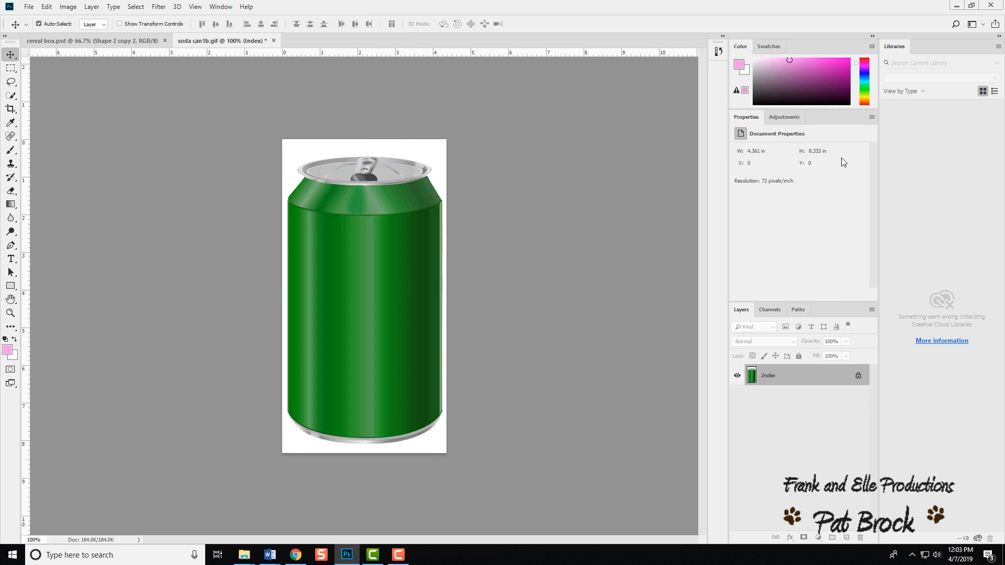
left_click(219, 7)
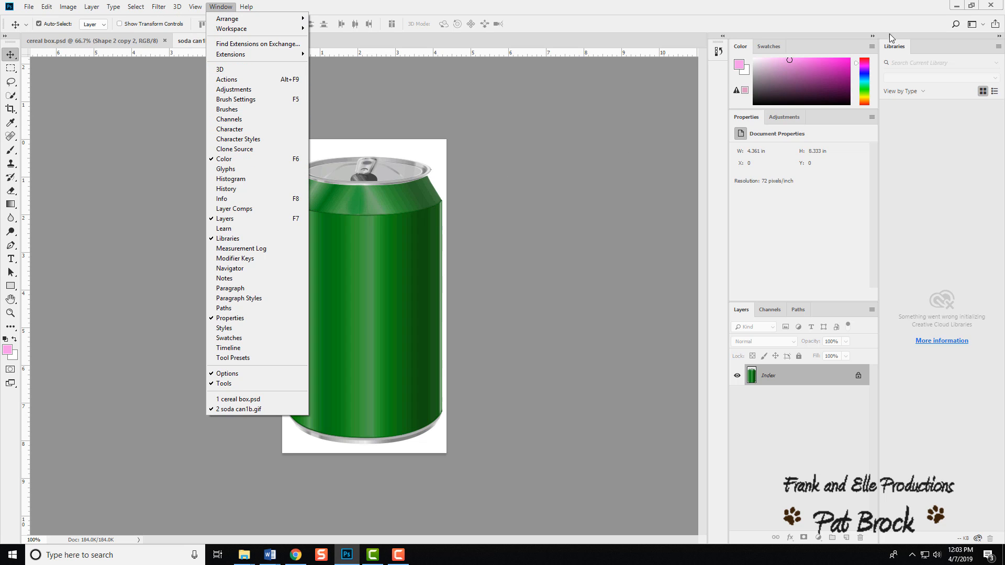
left_click(600, 168)
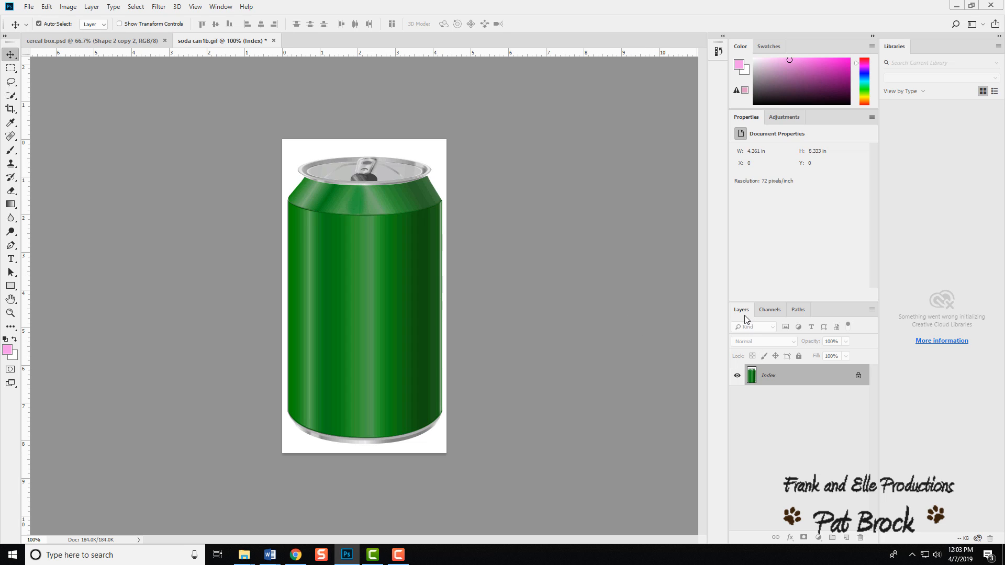
left_click_drag(738, 308, 754, 215)
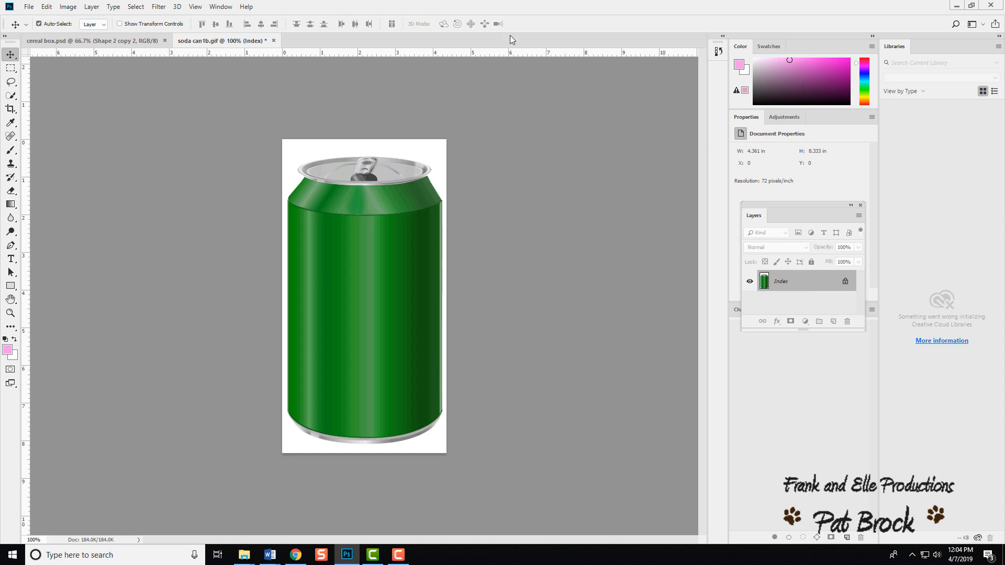
Convert the soda can image from indexed color to RGB Color mode
left_click(69, 7)
mouse_move(106, 20)
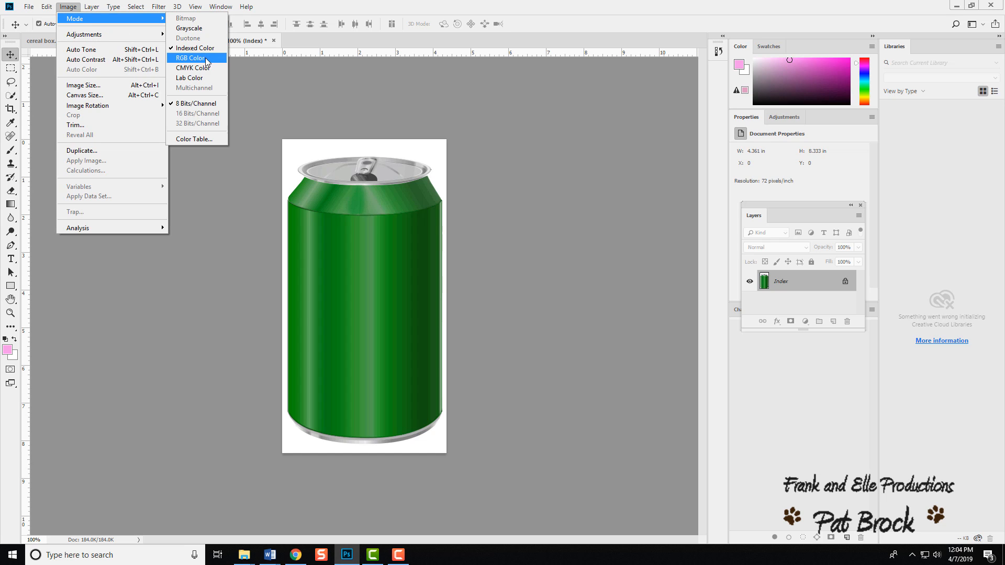
left_click(189, 58)
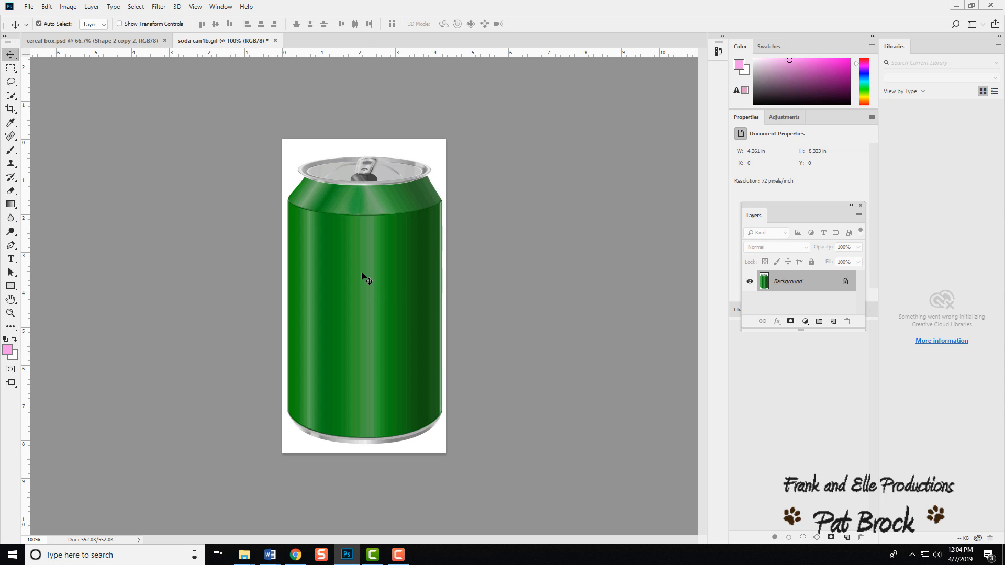
Start a Replace Color adjustment and sample the green on the body of the can
left_click(69, 9)
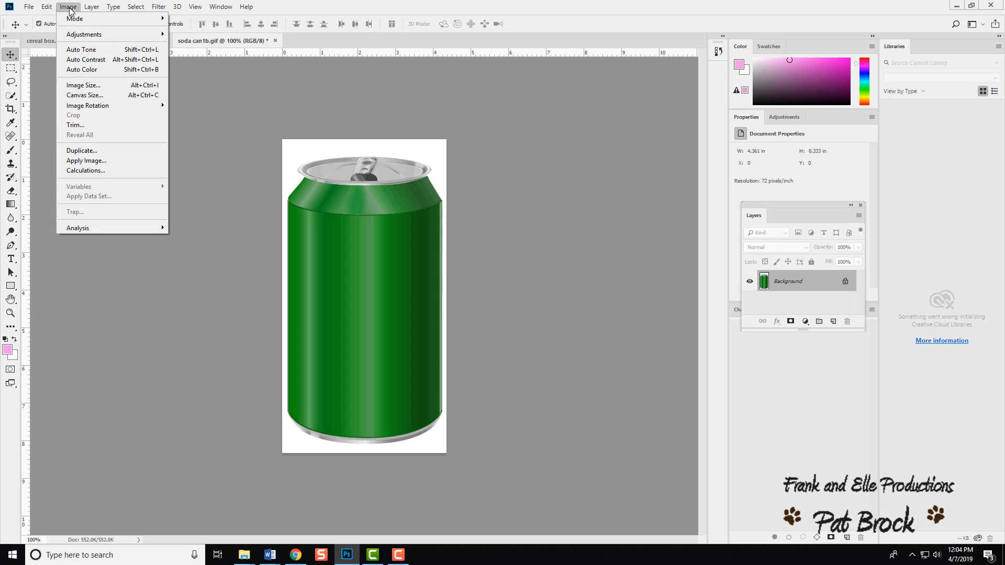
mouse_move(96, 35)
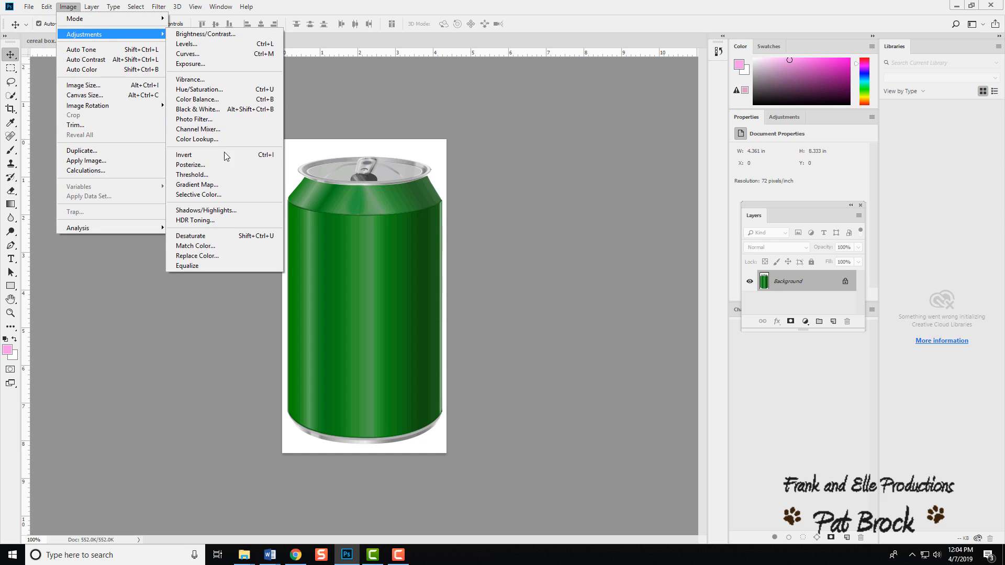
left_click(236, 253)
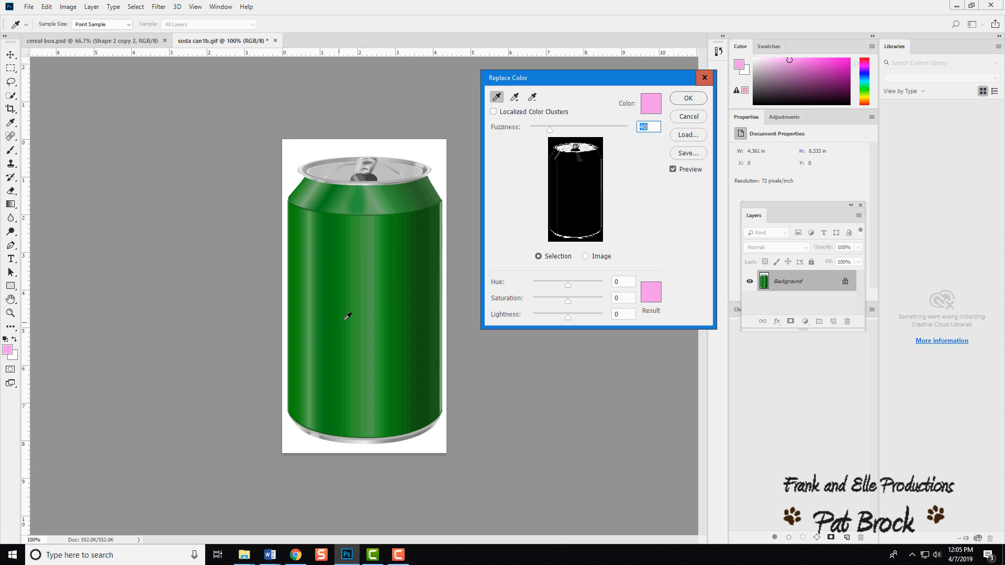
left_click(334, 258)
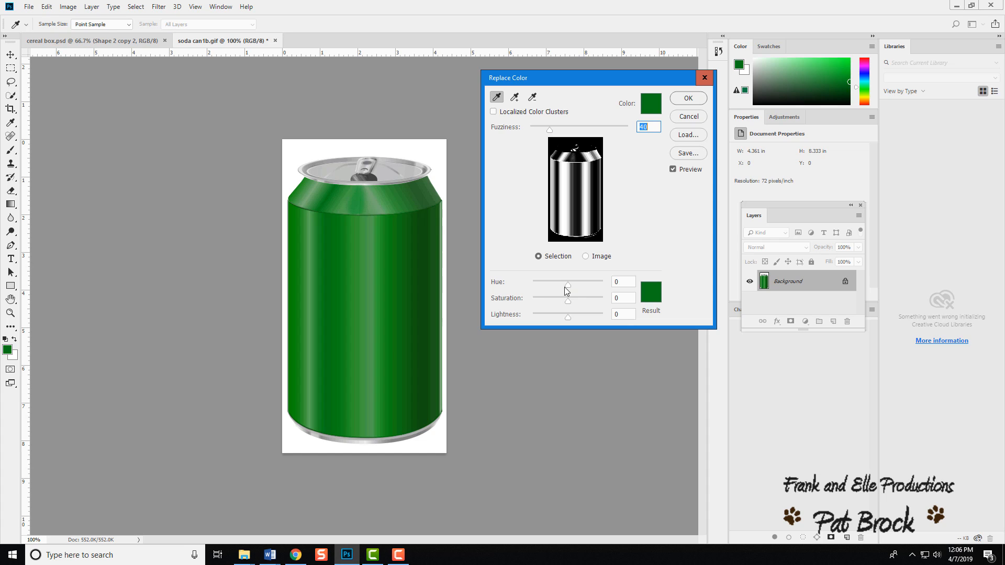
Try different hues for the replacement color, ending with the hue at -180
left_click_drag(568, 288, 555, 284)
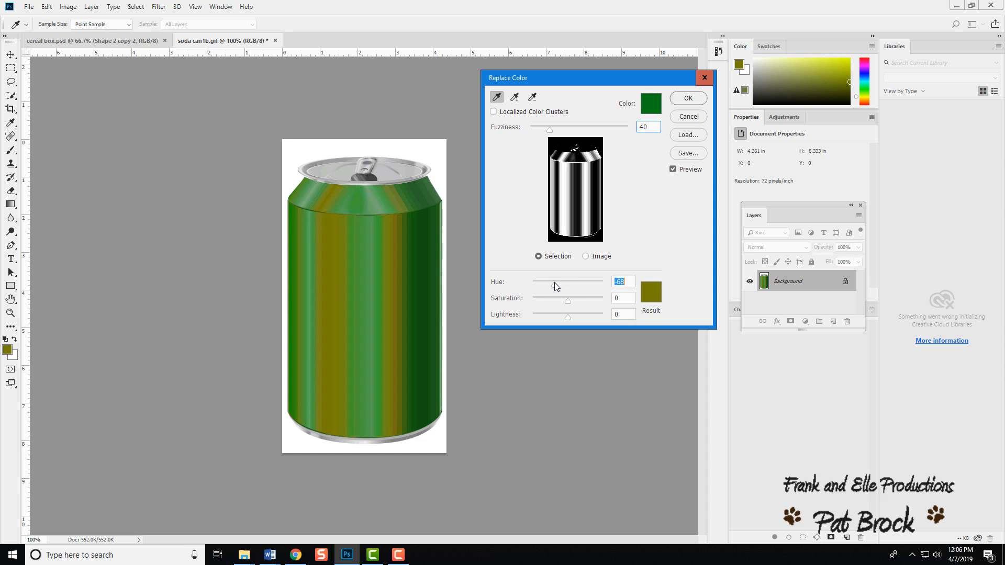
left_click_drag(554, 281, 605, 281)
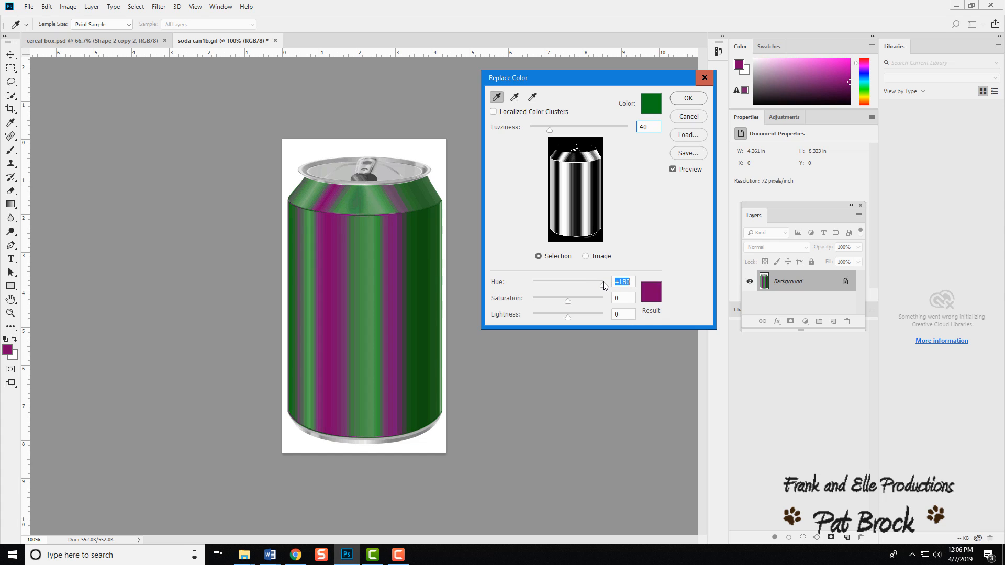
left_click_drag(602, 283, 572, 282)
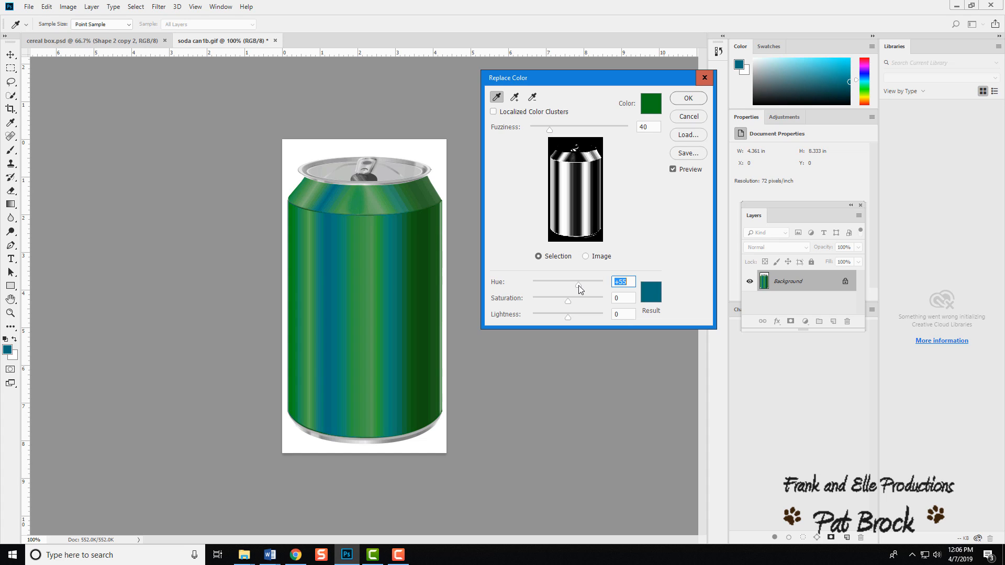
left_click_drag(579, 285, 557, 282)
left_click_drag(553, 282, 530, 283)
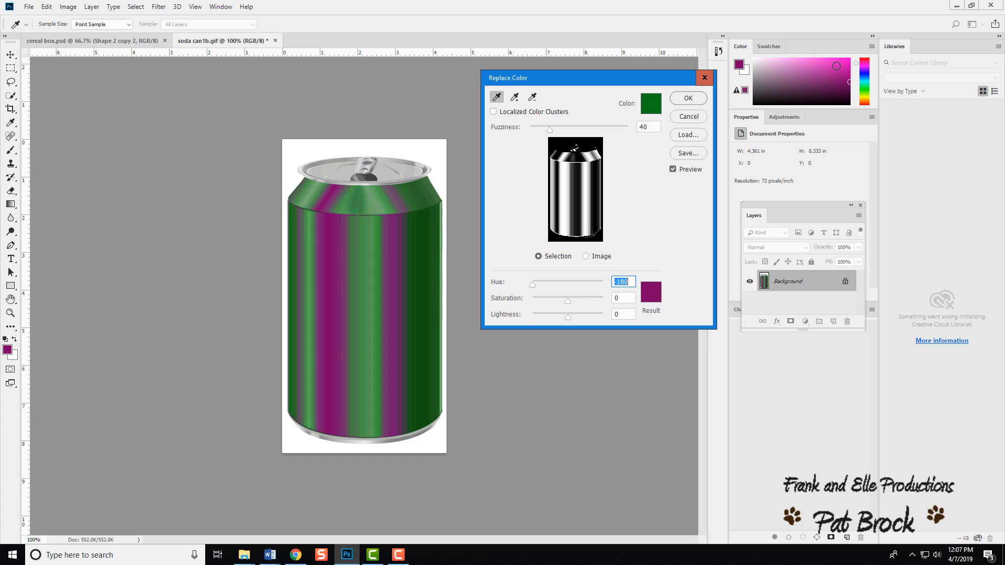
Try a saturation of -78 and a lightness of +94 for the replacement color
left_click(566, 303)
left_click_drag(565, 301, 540, 301)
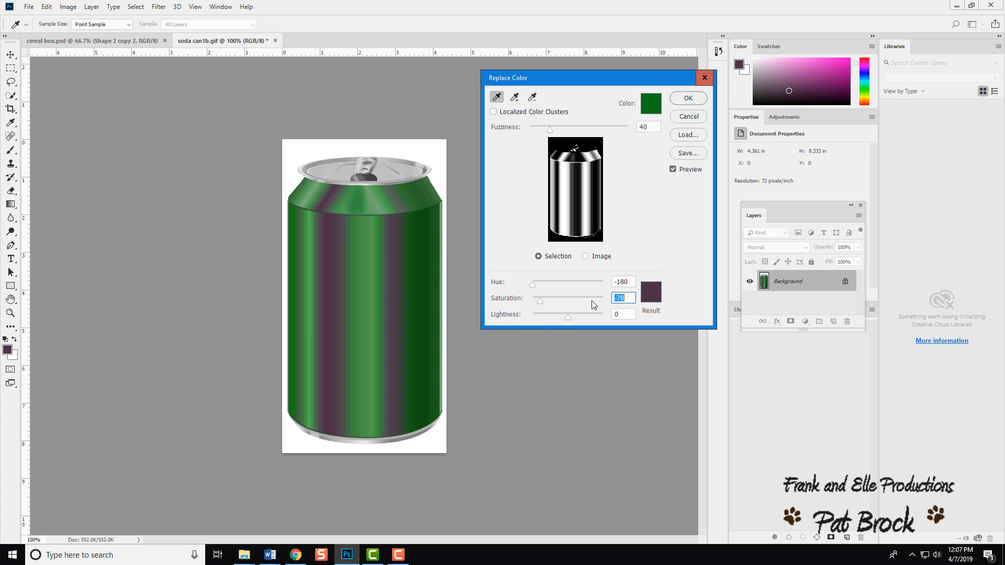
left_click(569, 319)
mouse_move(569, 319)
left_mouse_down()
mouse_move(541, 322)
mouse_move(616, 314)
mouse_move(569, 321)
left_mouse_up()
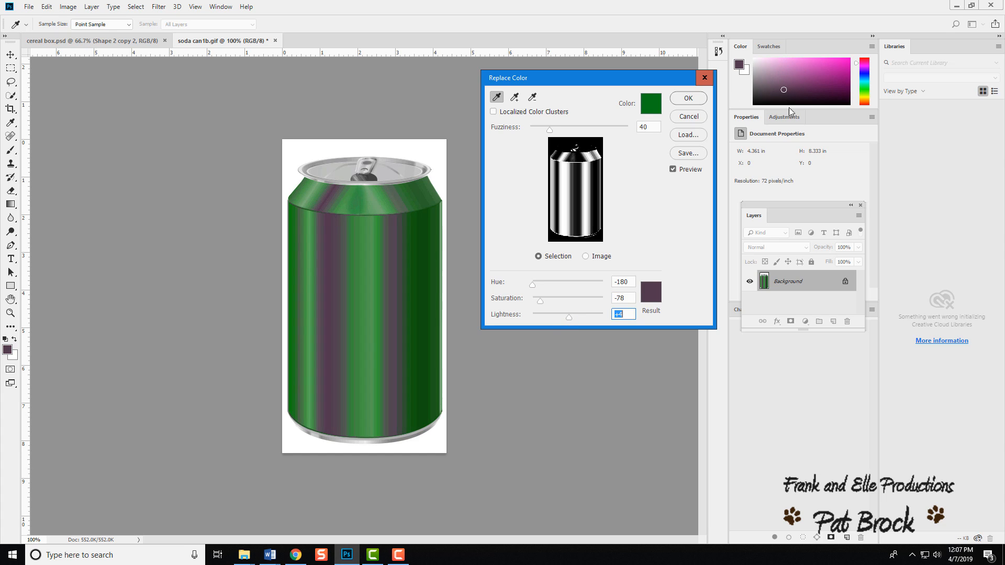
left_click_drag(573, 316, 601, 319)
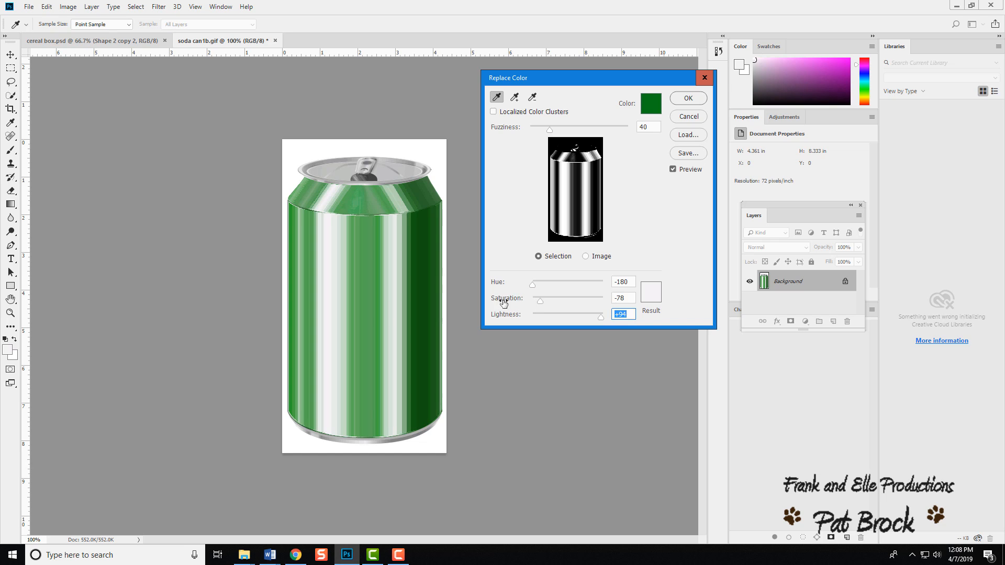
Set the replacement color's saturation to +100 and its lightness to +78 for a light pink
left_click_drag(541, 303, 615, 307)
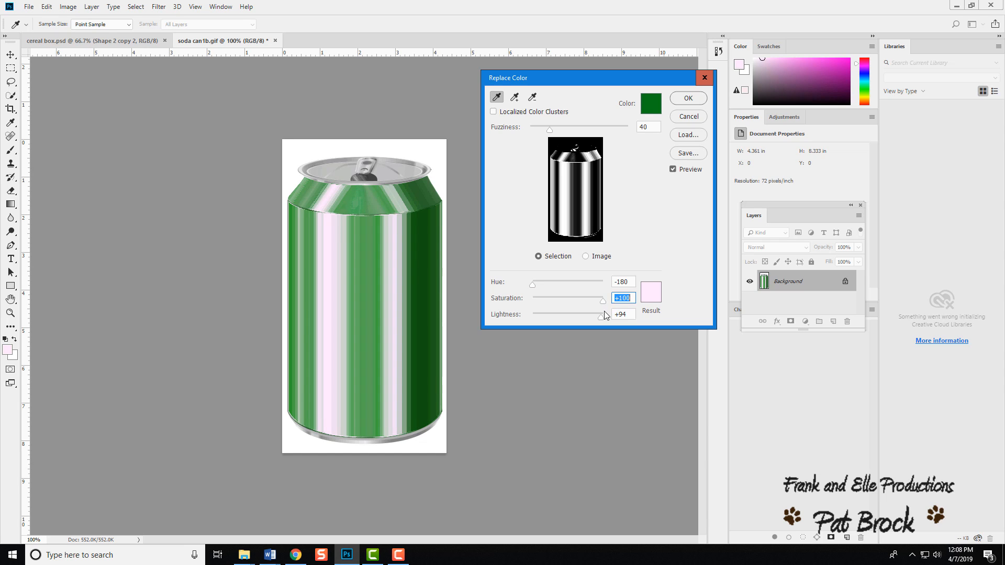
mouse_move(600, 316)
left_mouse_down()
mouse_move(589, 313)
mouse_move(597, 314)
left_mouse_up()
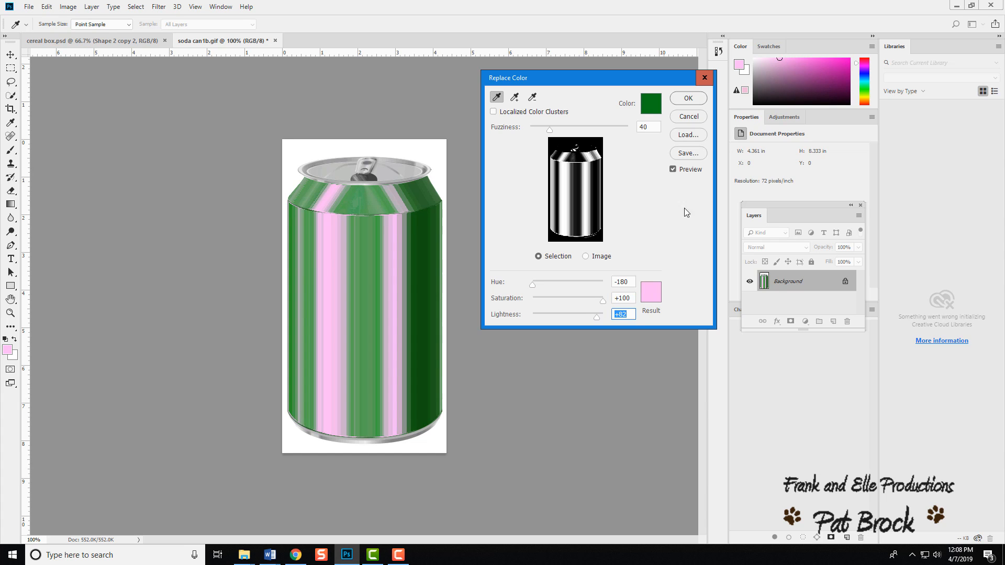
left_click_drag(598, 317, 596, 320)
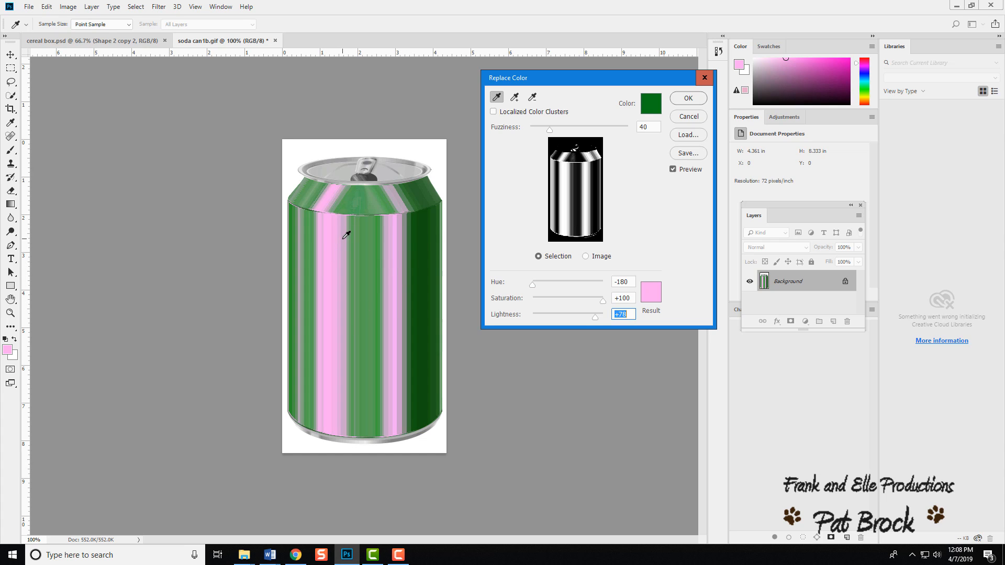
Add the remaining green shades across the can's body, shoulder and edges to the color selection and apply the replacement
left_click(515, 99)
left_click(365, 255)
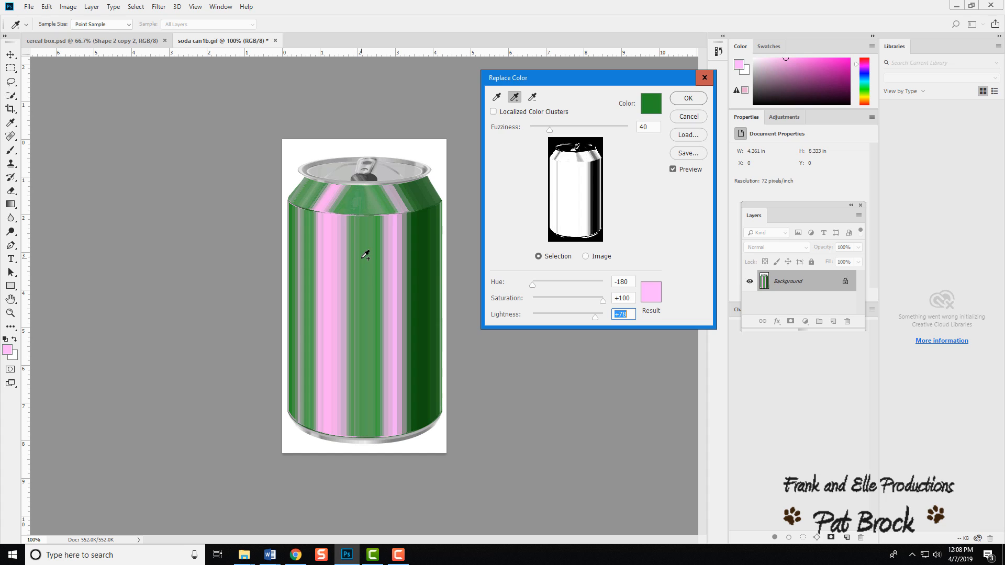
left_click(419, 254)
left_click(375, 197)
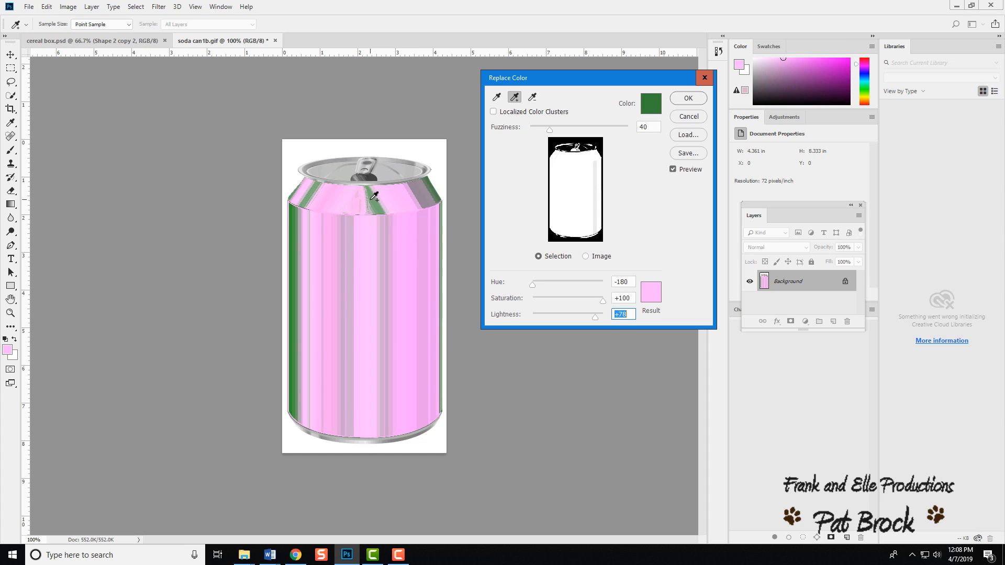
left_click(301, 220)
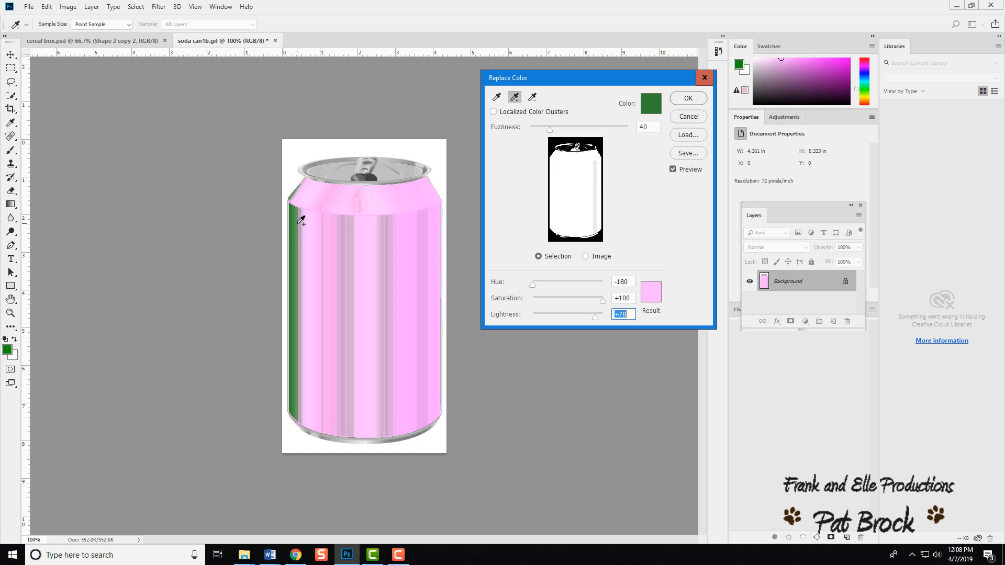
left_click(426, 241)
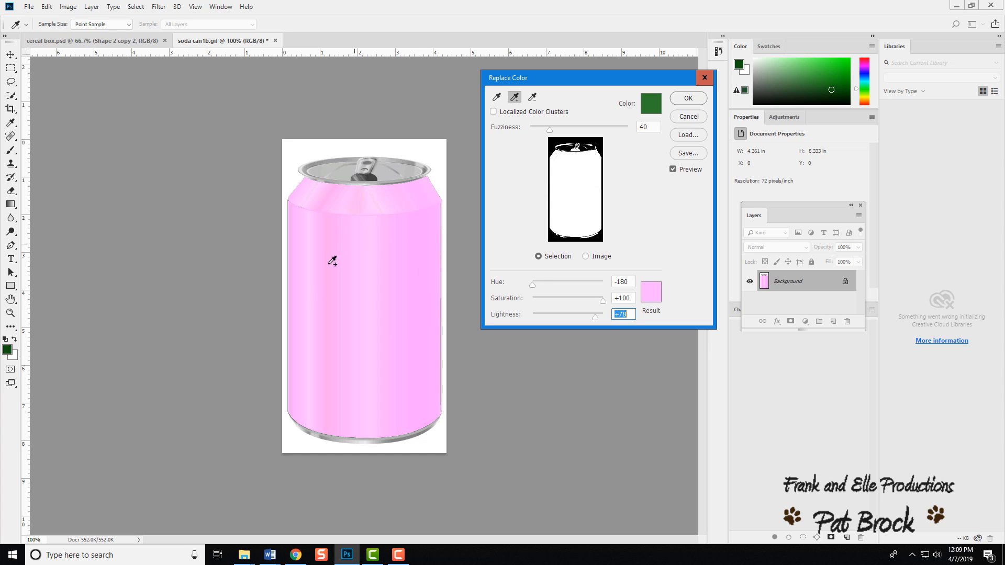
left_click(683, 99)
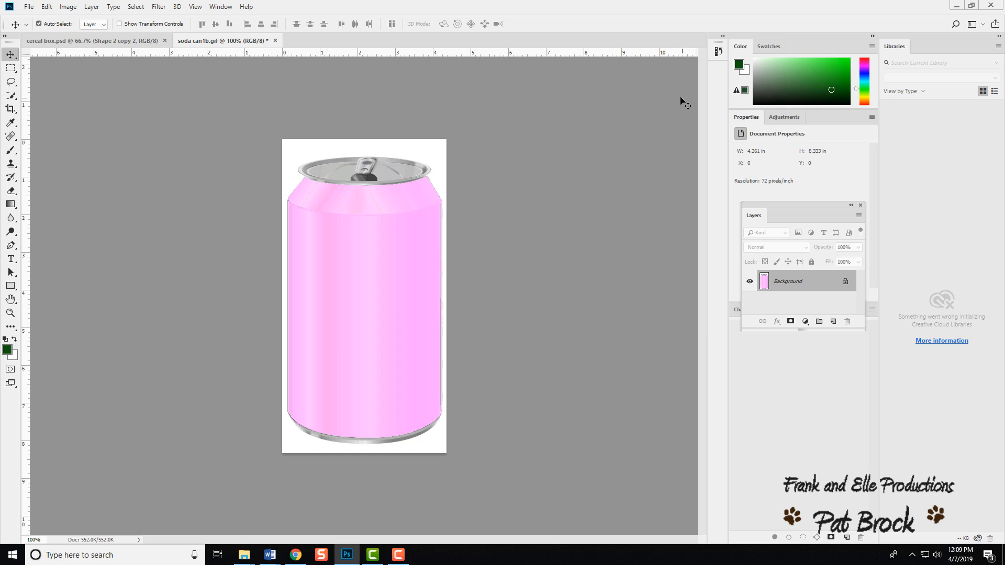